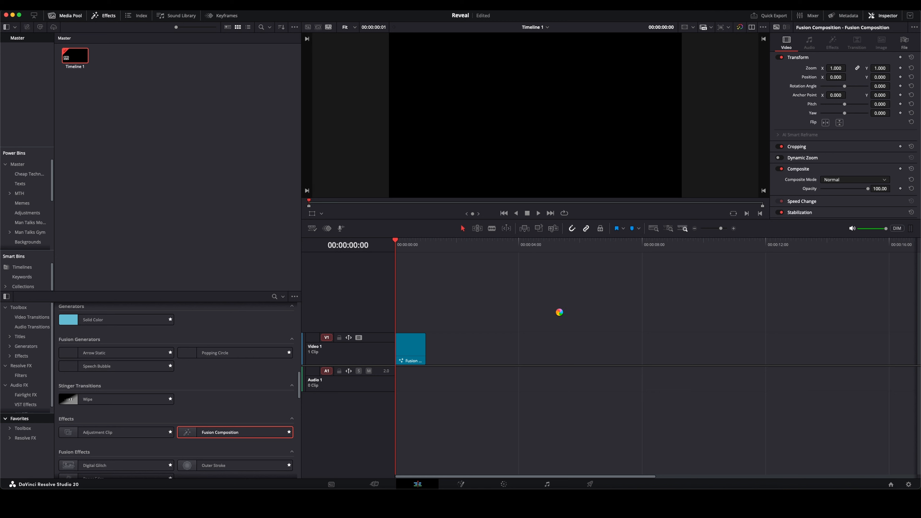
Step: Open the Fusion Composition clip in the Fusion page, hide the spline editor, and move MediaOut1 aside in the node graph
{"action": "left_click", "coordinate": [409, 350]}
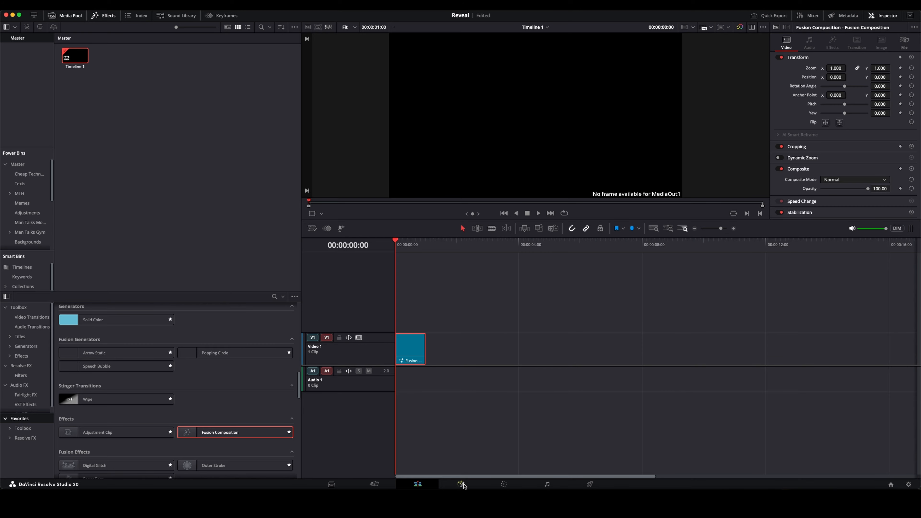
{"action": "key", "text": "shift+5"}
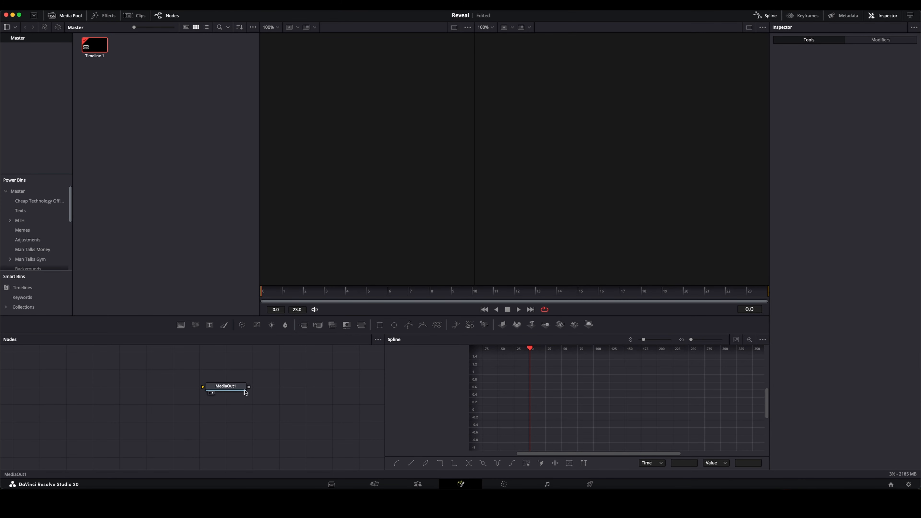
{"action": "left_click_drag", "start_coordinate": [229, 387], "coordinate": [576, 423]}
{"action": "left_click", "coordinate": [780, 15]}
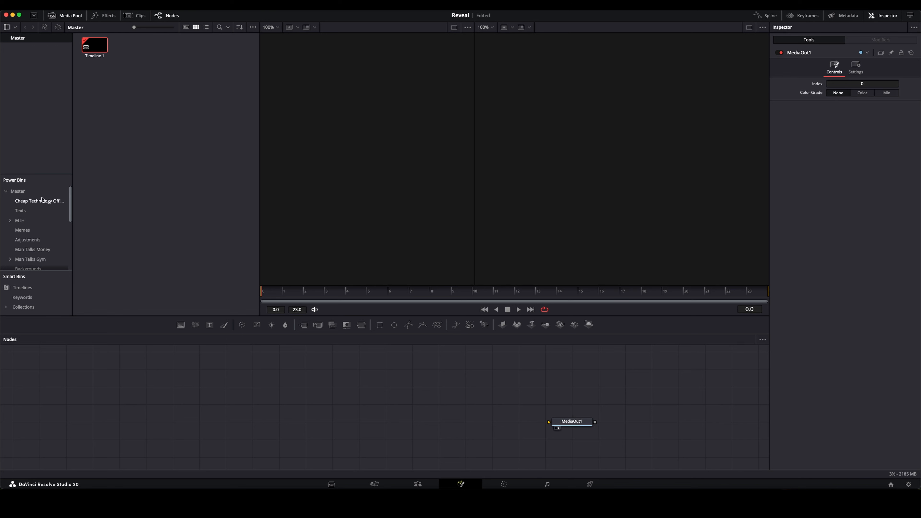
Step: Add Banana 1.png from the SVGs power bin to the node graph
{"action": "scroll", "coordinate": [32, 251], "scroll_direction": "down", "scroll_amount": 5}
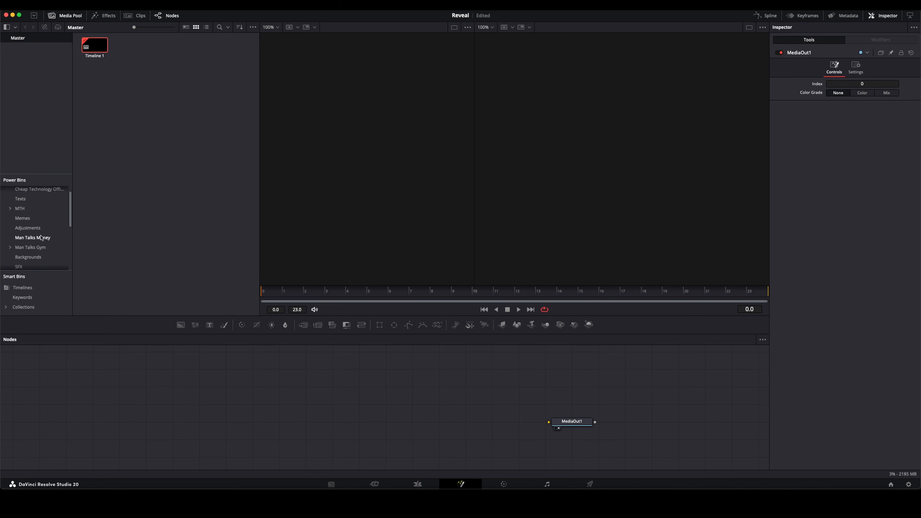
{"action": "left_click", "coordinate": [7, 177]}
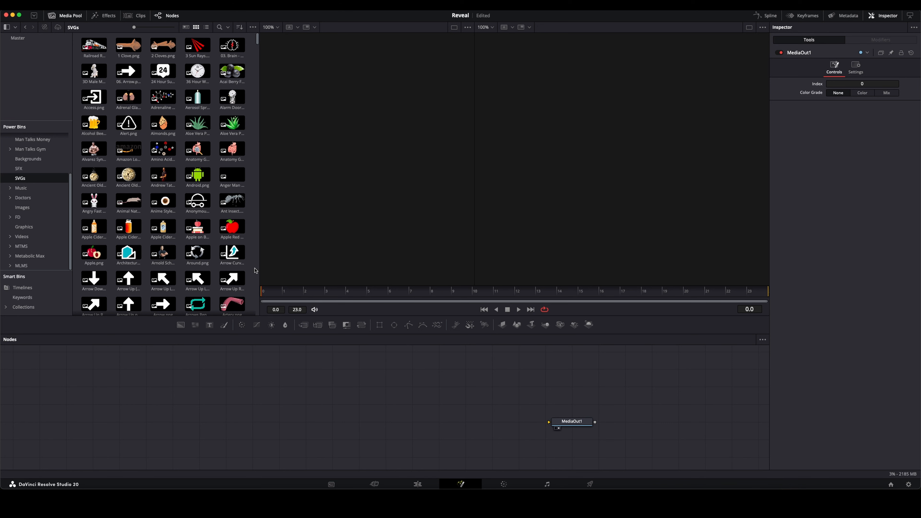
{"action": "scroll", "coordinate": [234, 255], "scroll_direction": "down", "scroll_amount": 5}
{"action": "left_click_drag", "start_coordinate": [128, 265], "coordinate": [444, 386]}
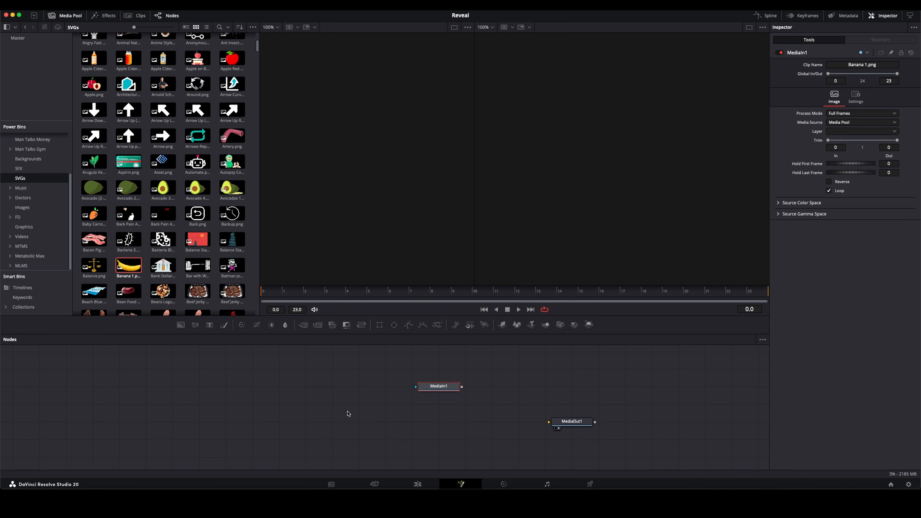
Step: Connect MediaIn1 to MediaOut1, preview the banana, and switch to a single viewer showing the whole image
{"action": "left_click_drag", "start_coordinate": [436, 389], "coordinate": [549, 421]}
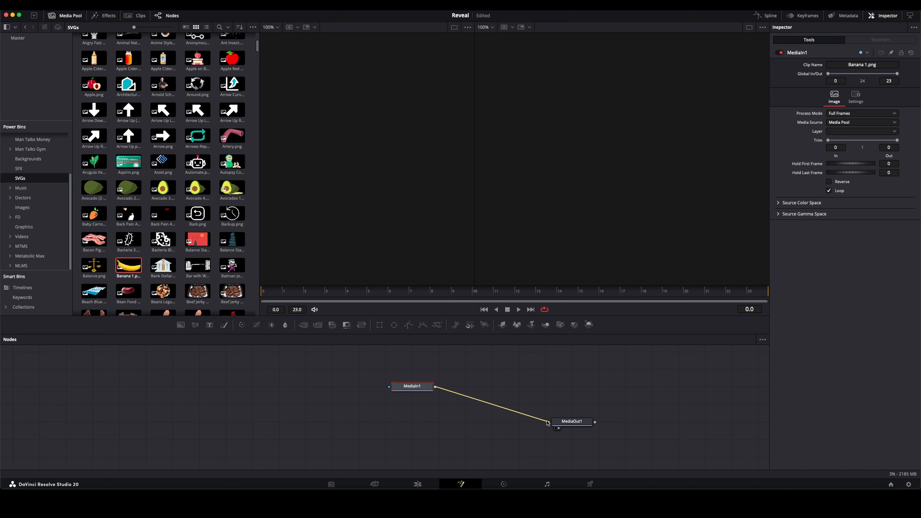
{"action": "key", "text": "1"}
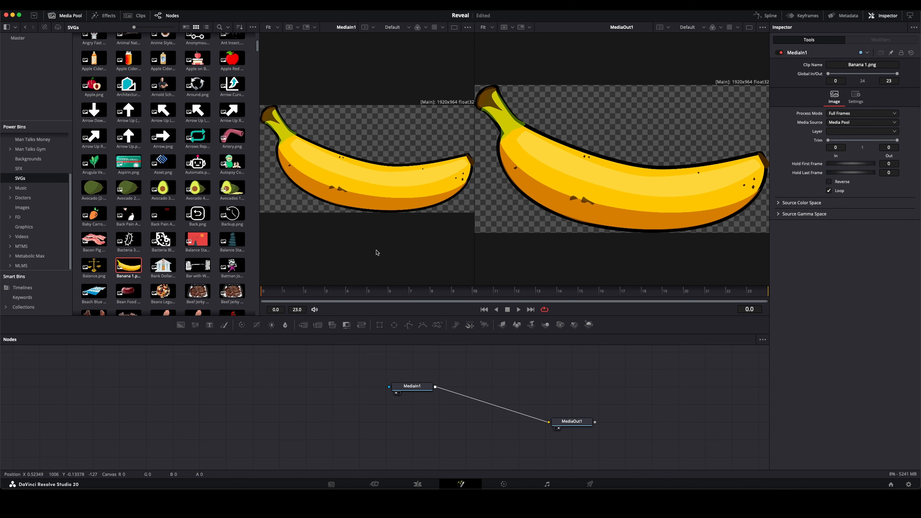
{"action": "left_click", "coordinate": [749, 27]}
{"action": "scroll", "coordinate": [520, 152], "scroll_direction": "down", "scroll_amount": 3}
{"action": "scroll", "coordinate": [518, 156], "scroll_direction": "up", "scroll_amount": 5}
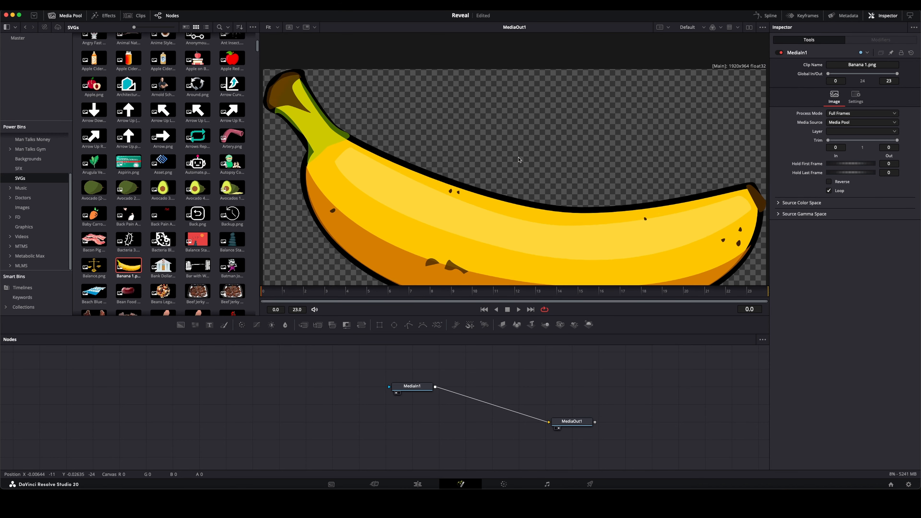
{"action": "scroll", "coordinate": [517, 161], "scroll_direction": "down", "scroll_amount": 5}
{"action": "scroll", "coordinate": [517, 160], "scroll_direction": "up", "scroll_amount": 3}
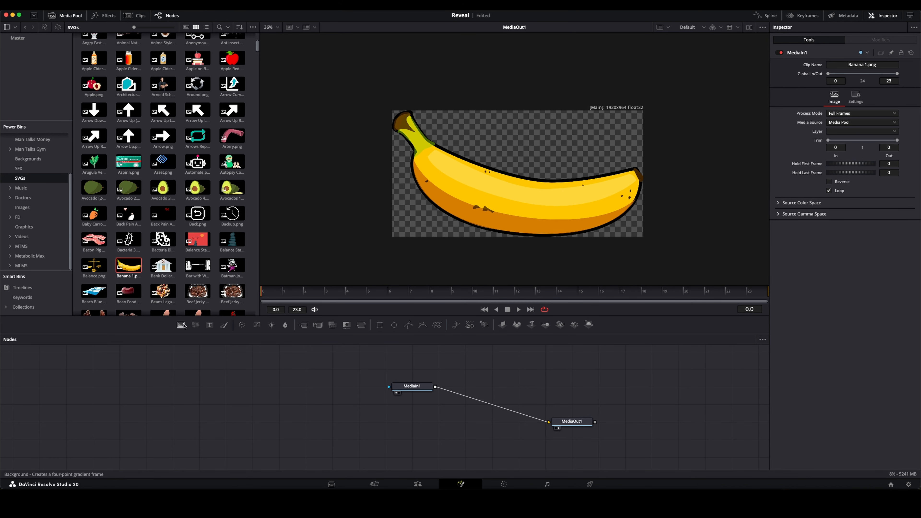
Step: Add a Background node below MediaIn1 and set its alpha to 0.0
{"action": "left_click_drag", "start_coordinate": [181, 325], "coordinate": [413, 409]}
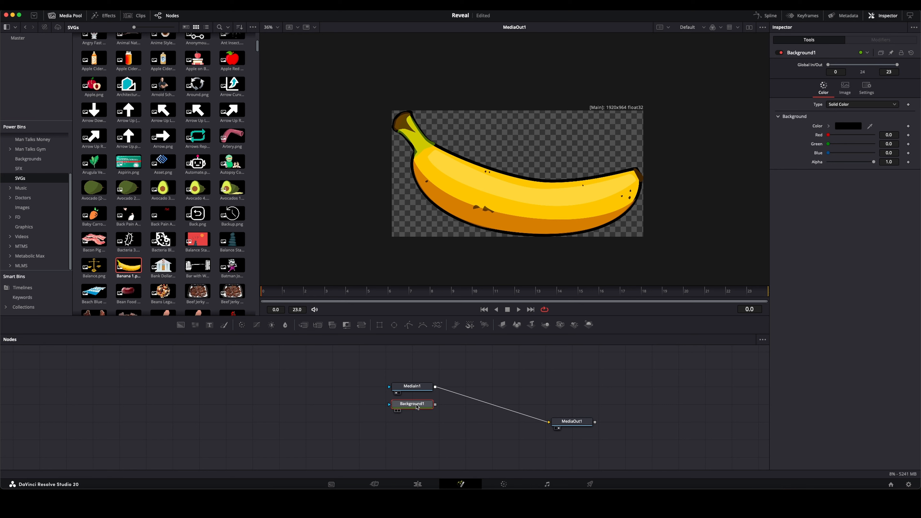
{"action": "left_click_drag", "start_coordinate": [874, 162], "coordinate": [800, 164]}
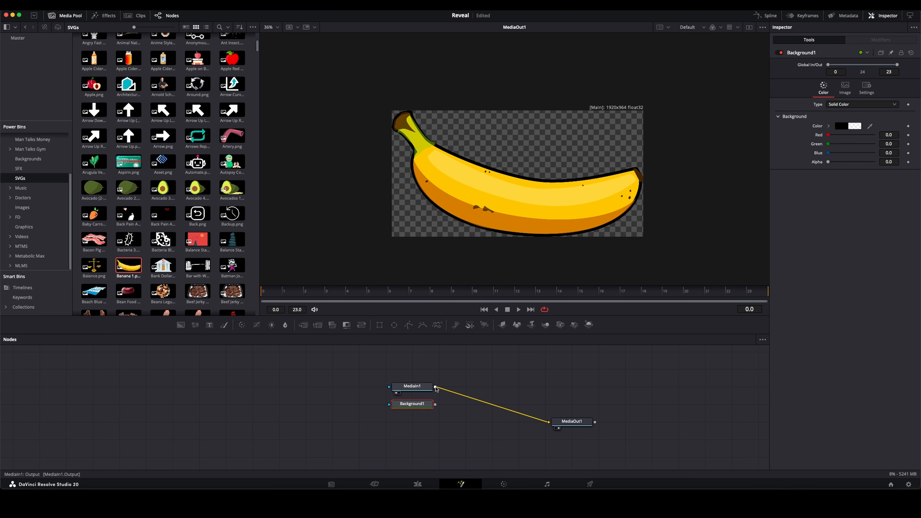
Step: Merge MediaIn1 over Background1, then align MediaOut1 with the merge's row and place MediaIn1 directly above the merge
{"action": "left_click_drag", "start_coordinate": [436, 389], "coordinate": [436, 404]}
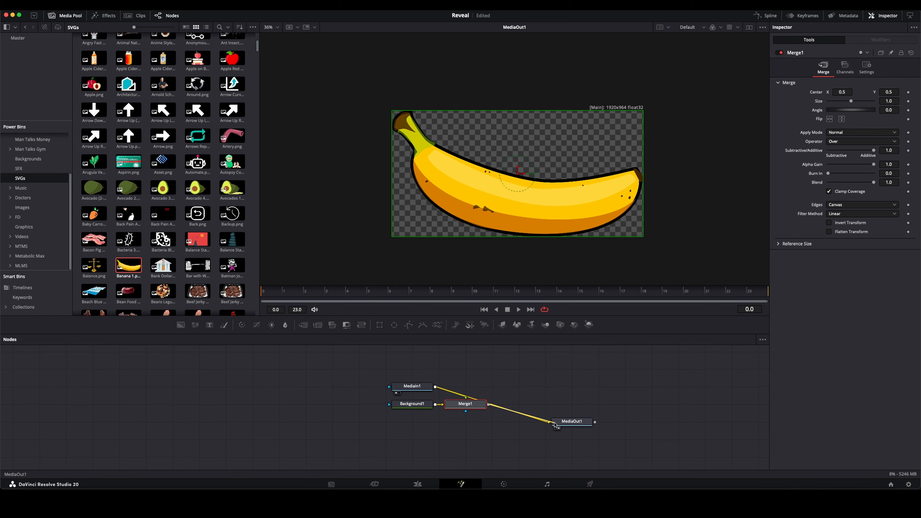
{"action": "left_click_drag", "start_coordinate": [572, 422], "coordinate": [572, 405]}
{"action": "scroll", "coordinate": [504, 226], "scroll_direction": "down", "scroll_amount": 1}
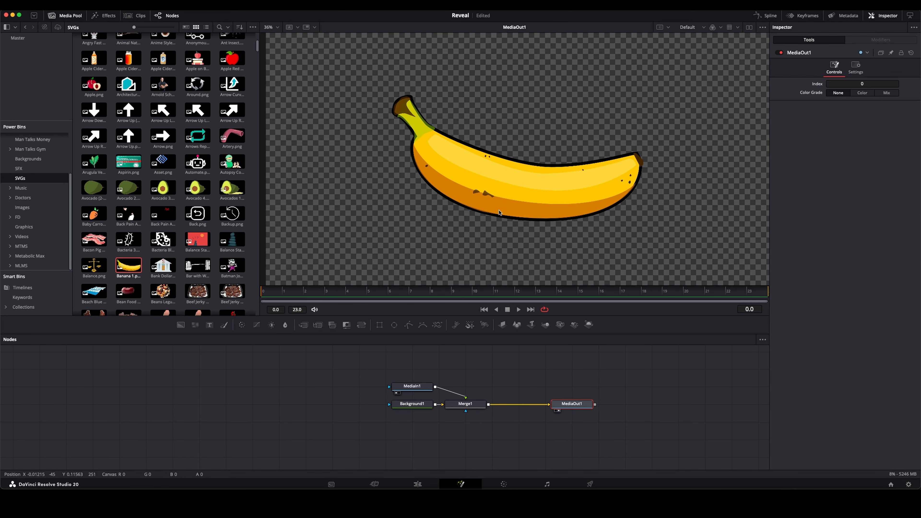
{"action": "scroll", "coordinate": [496, 198], "scroll_direction": "down", "scroll_amount": 3}
{"action": "scroll", "coordinate": [496, 193], "scroll_direction": "up", "scroll_amount": 2}
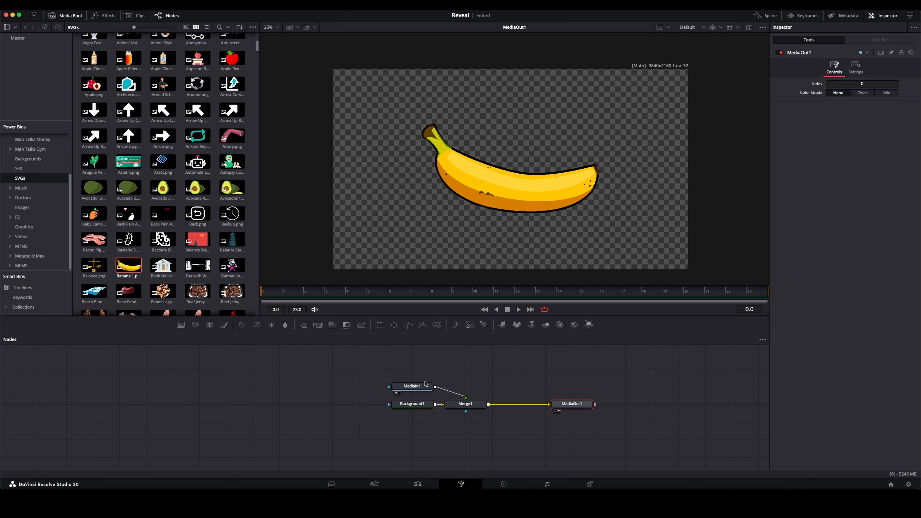
{"action": "left_click_drag", "start_coordinate": [426, 386], "coordinate": [479, 386]}
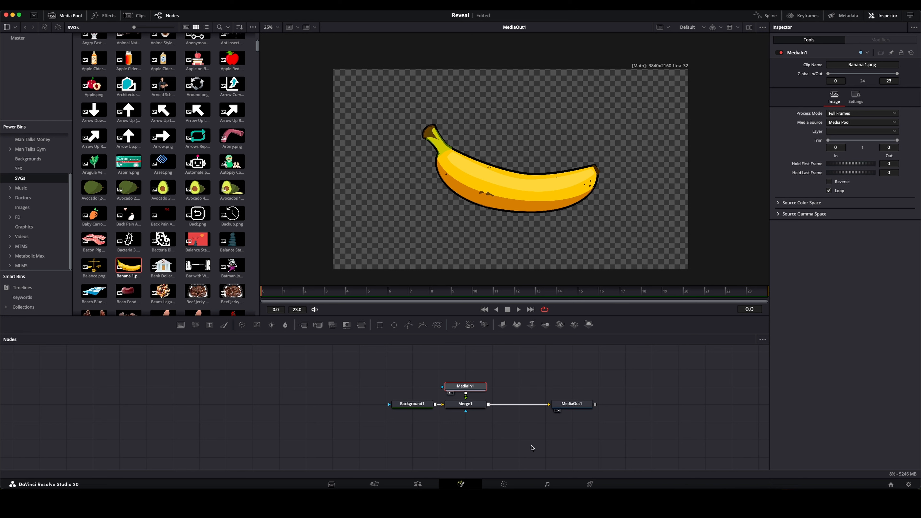
Step: Add a Rectangle mask to Merge1, placing it below the merge and MediaIn1 back directly above
{"action": "left_click", "coordinate": [466, 404]}
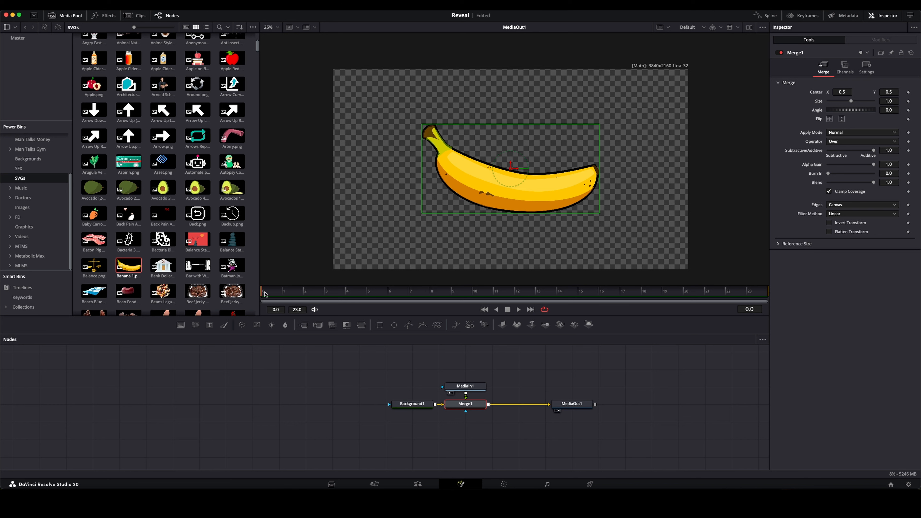
{"action": "left_click", "coordinate": [379, 325]}
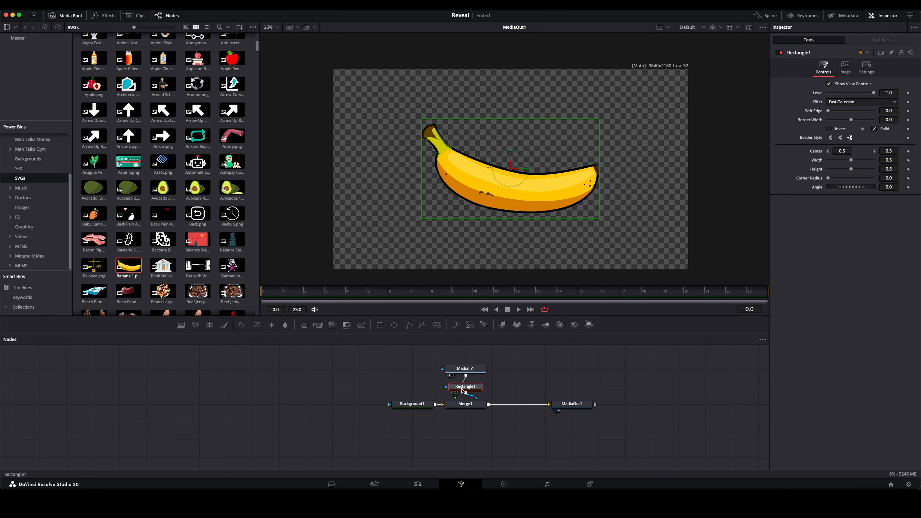
{"action": "left_click_drag", "start_coordinate": [463, 390], "coordinate": [466, 422]}
{"action": "left_click_drag", "start_coordinate": [466, 369], "coordinate": [465, 386]}
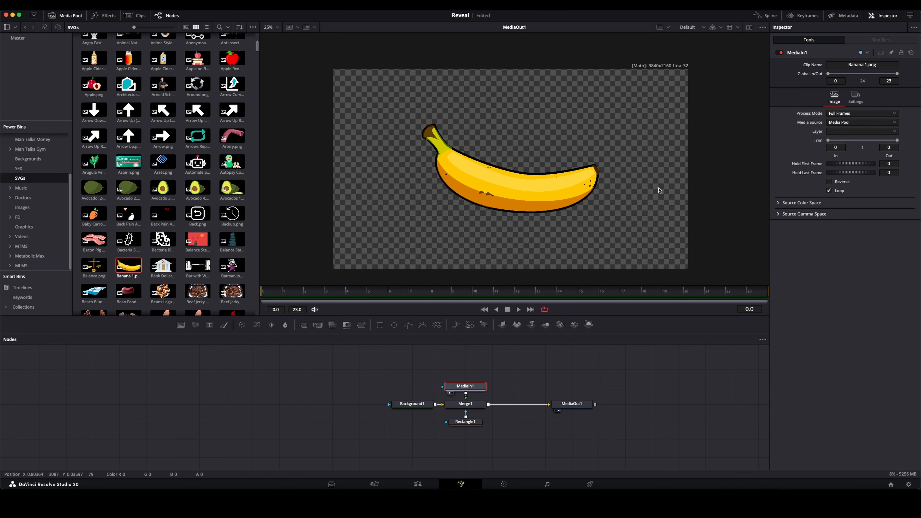
{"action": "left_click", "coordinate": [467, 421]}
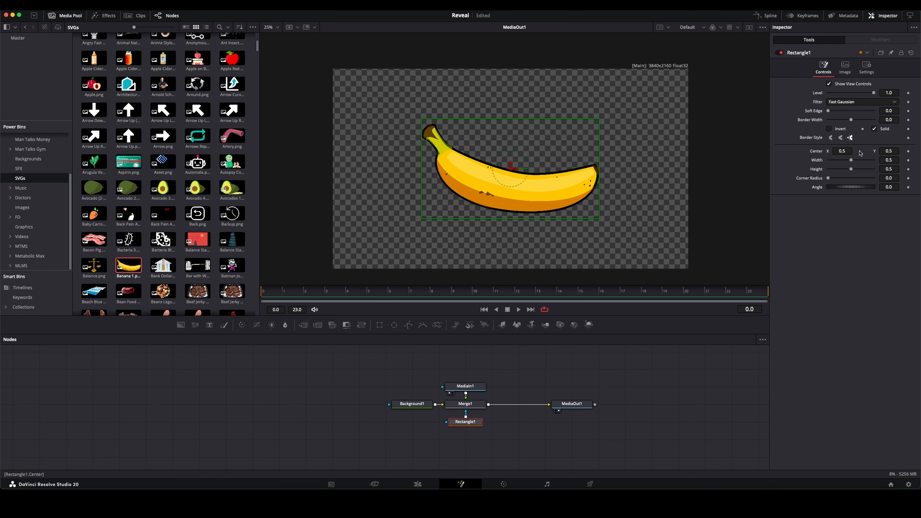
Step: Try moving the rectangle mask vertically to crop the banana, and reset its center to 0.5
{"action": "left_click_drag", "start_coordinate": [886, 151], "coordinate": [907, 151]}
{"action": "left_click_drag", "start_coordinate": [509, 149], "coordinate": [509, 121]}
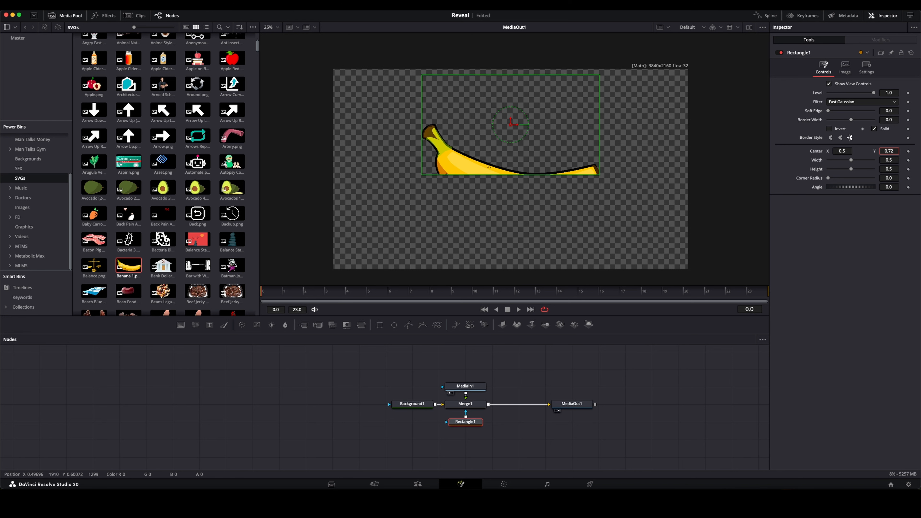
{"action": "left_click_drag", "start_coordinate": [889, 151], "coordinate": [864, 152]}
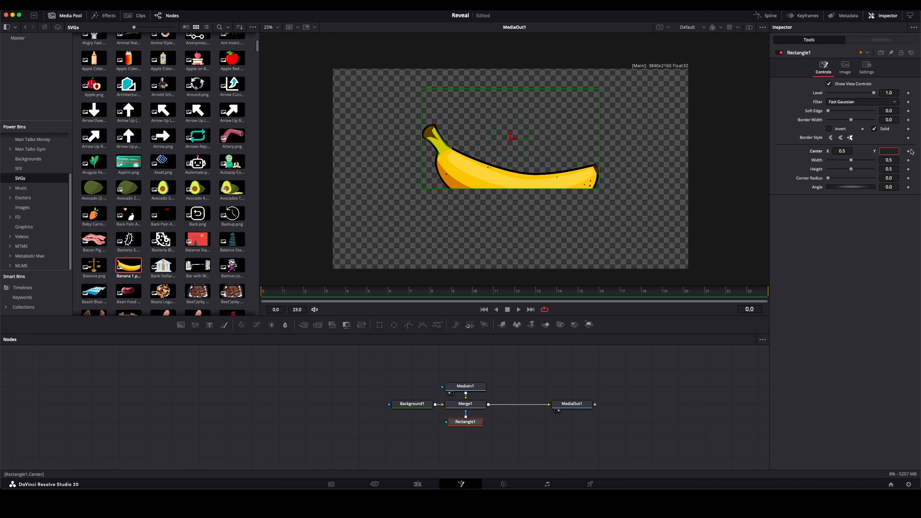
{"action": "key", "text": "Return"}
{"action": "double_click", "coordinate": [820, 152]}
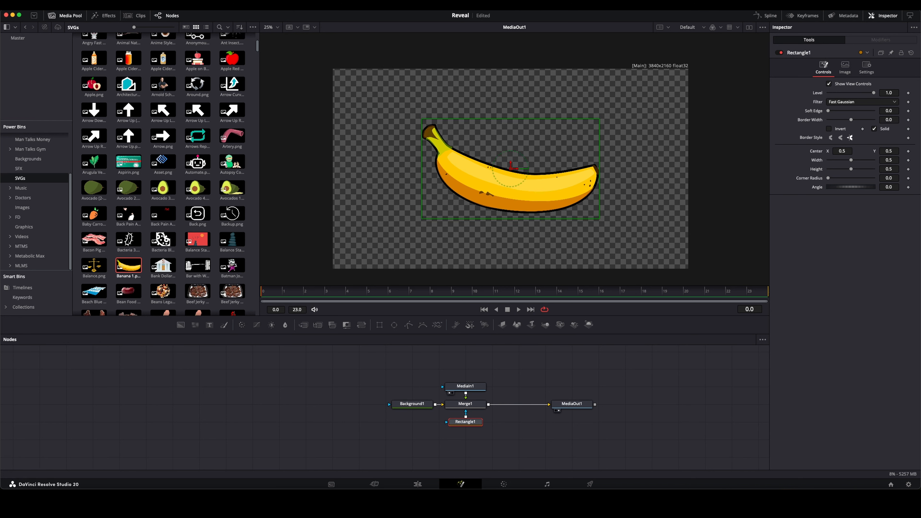
{"action": "mouse_move", "coordinate": [889, 170]}
{"action": "left_mouse_down"}
{"action": "mouse_move", "coordinate": [920, 170]}
{"action": "mouse_move", "coordinate": [915, 160]}
{"action": "mouse_move", "coordinate": [874, 160]}
{"action": "left_mouse_up"}
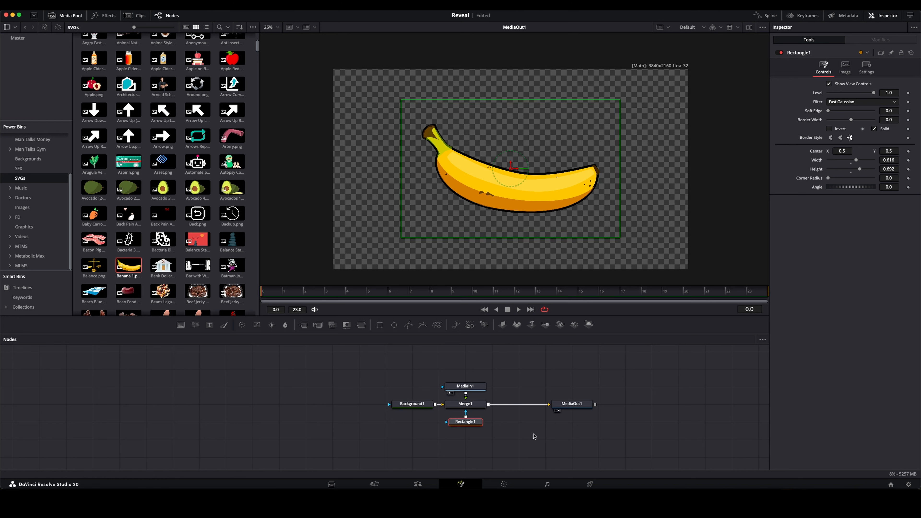
Step: Try adding a Transform node between MediaIn1 and Merge1, and delete it
{"action": "left_click", "coordinate": [468, 387]}
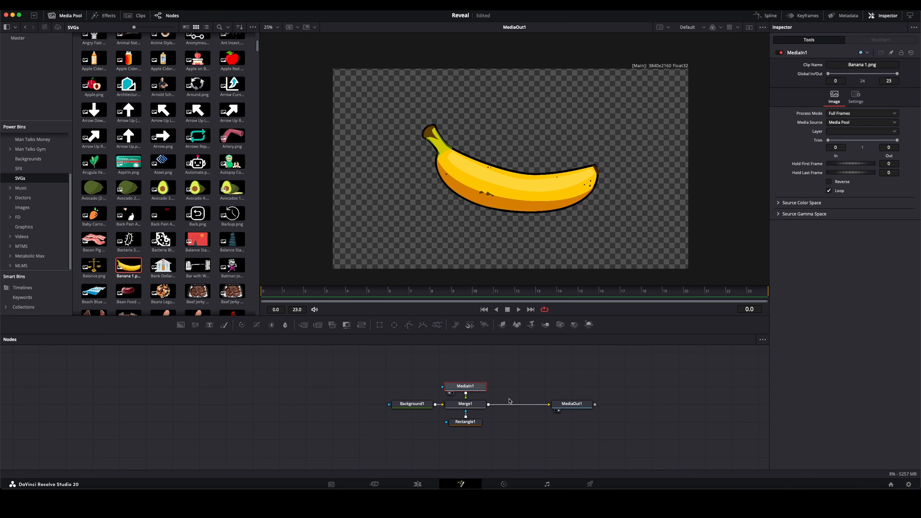
{"action": "left_click", "coordinate": [465, 404]}
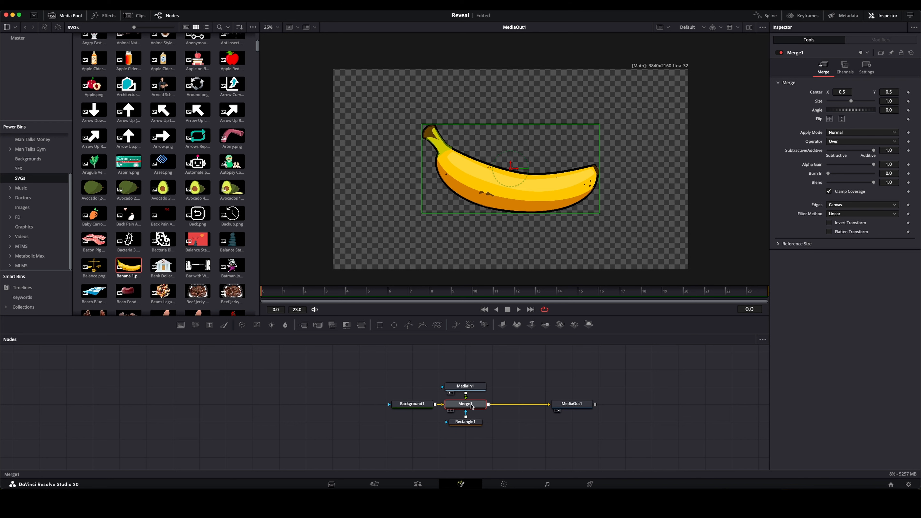
{"action": "left_click_drag", "start_coordinate": [466, 386], "coordinate": [465, 351]}
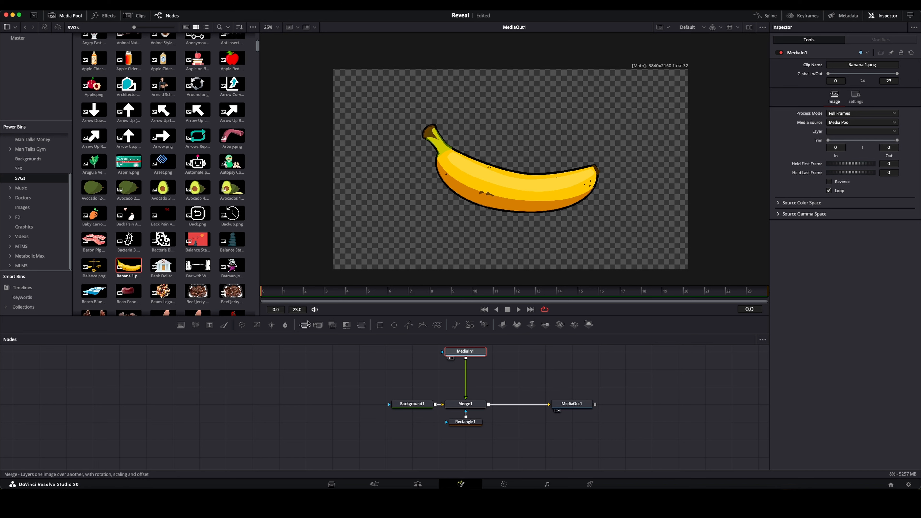
{"action": "left_click", "coordinate": [362, 325]}
{"action": "left_click_drag", "start_coordinate": [535, 375], "coordinate": [471, 396]}
{"action": "key", "text": "Delete"}
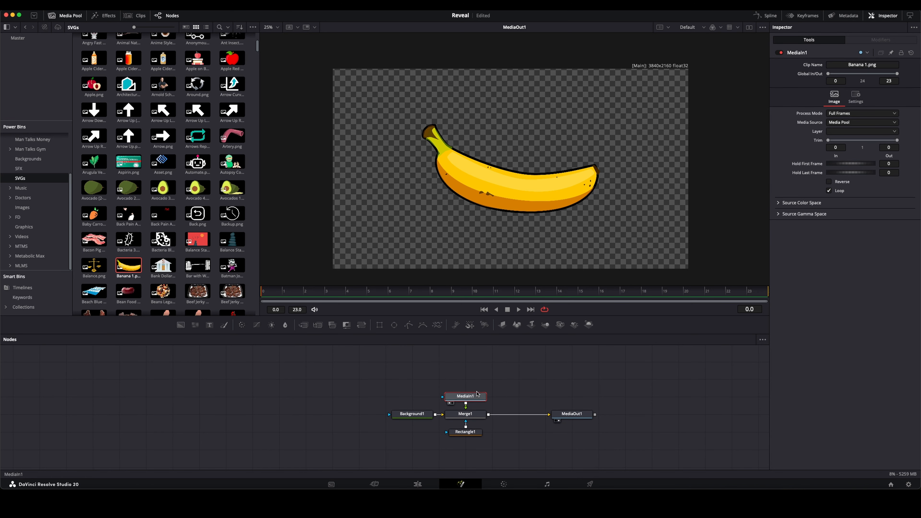
Step: Try shifting Merge1's center vertically, and reset the center to its default
{"action": "left_click", "coordinate": [469, 414]}
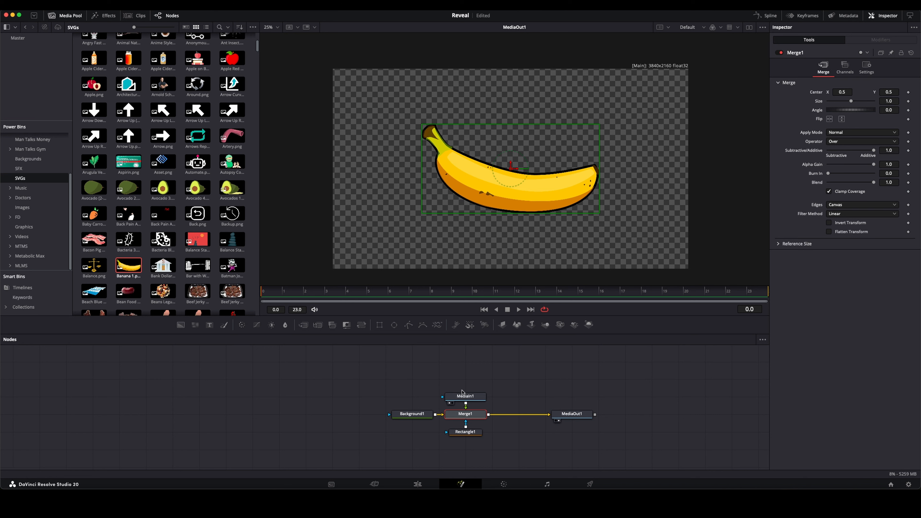
{"action": "left_click", "coordinate": [471, 396]}
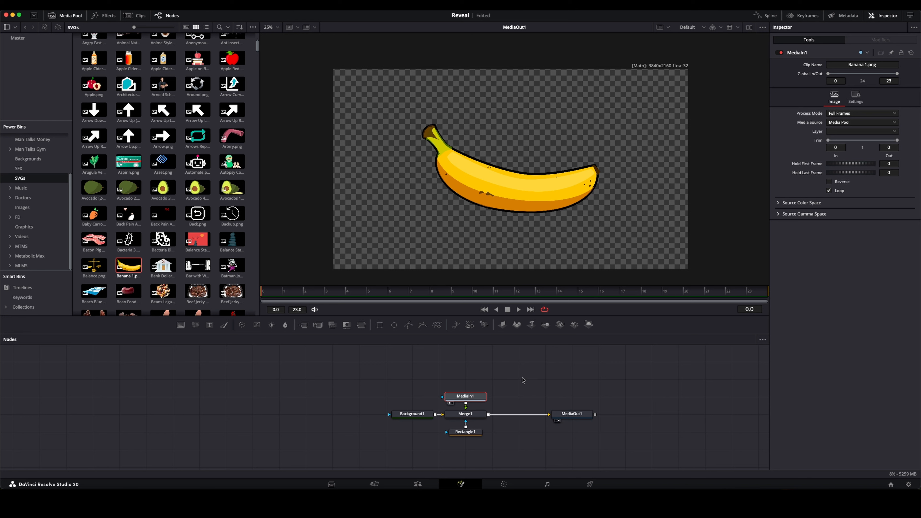
{"action": "left_click", "coordinate": [466, 414]}
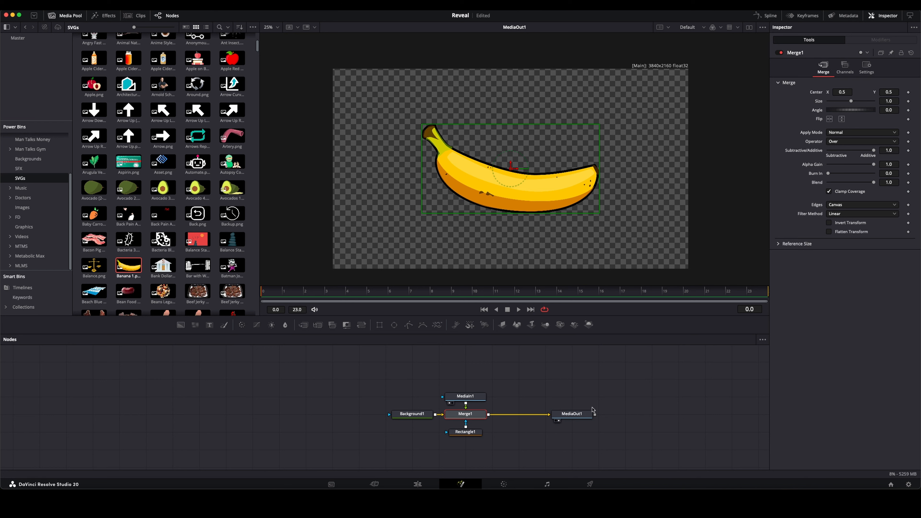
{"action": "left_click", "coordinate": [643, 378]}
{"action": "mouse_move", "coordinate": [893, 91]}
{"action": "left_mouse_down"}
{"action": "mouse_move", "coordinate": [629, 161]}
{"action": "mouse_move", "coordinate": [821, 131]}
{"action": "mouse_move", "coordinate": [890, 102]}
{"action": "mouse_move", "coordinate": [890, 91]}
{"action": "left_mouse_up"}
{"action": "double_click", "coordinate": [814, 93]}
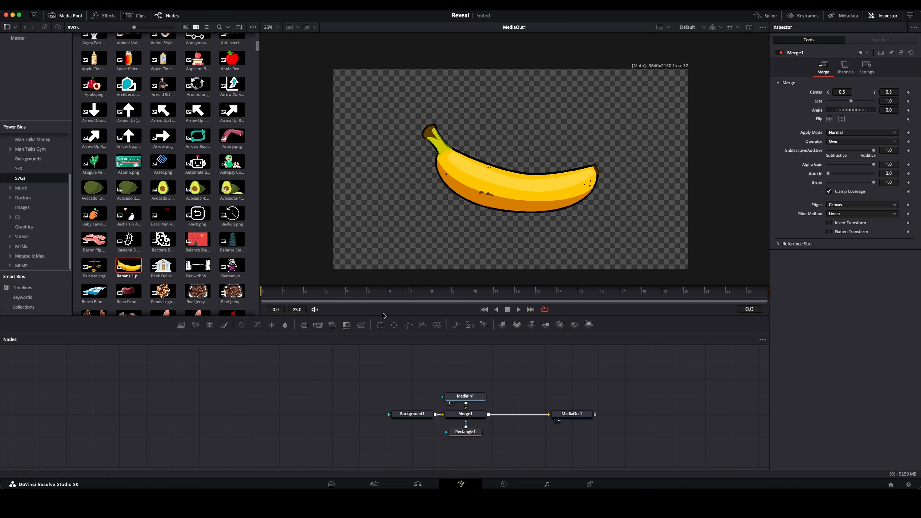
Step: Keyframe Merge1's center at frame 0 with a Y value of -0.25 so the banana starts out of view
{"action": "left_click", "coordinate": [908, 92]}
{"action": "left_click_drag", "start_coordinate": [891, 91], "coordinate": [621, 137]}
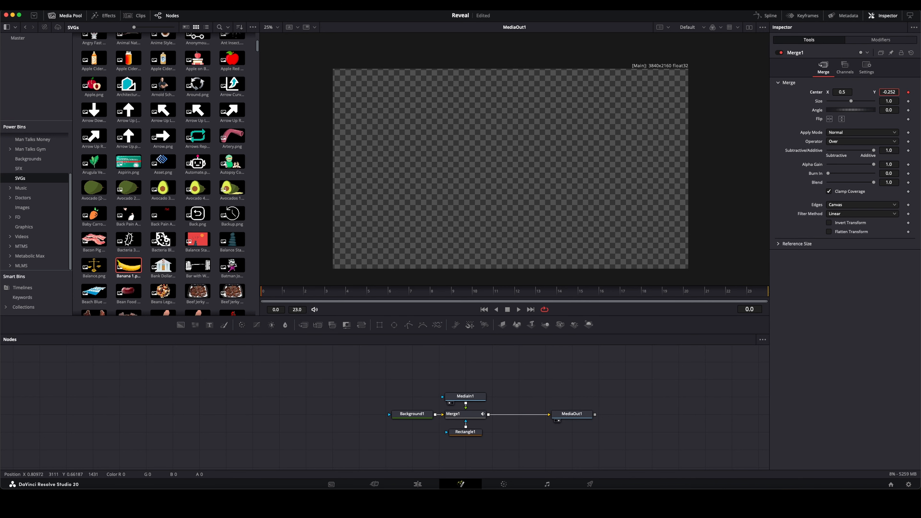
{"action": "left_click", "coordinate": [892, 92]}
{"action": "left_click", "coordinate": [897, 93]}
{"action": "key", "text": "Tab"}
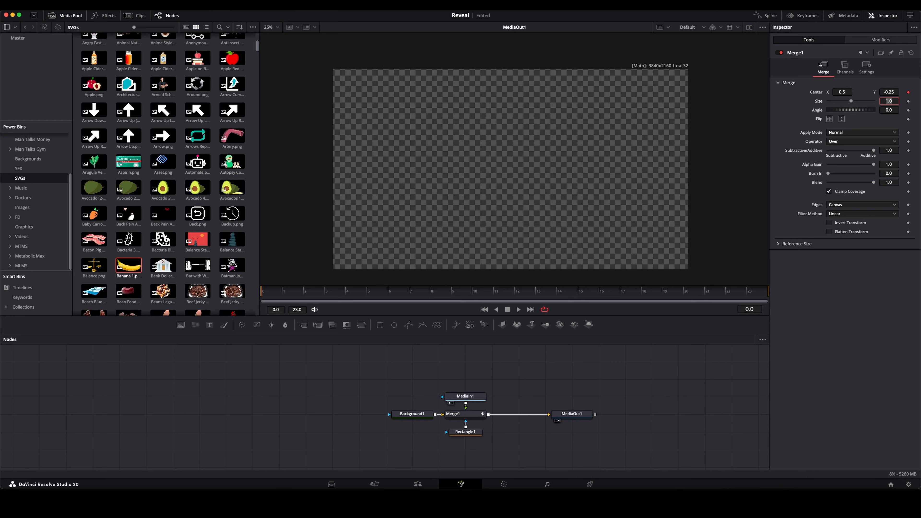
Step: Keyframe Merge1's center at frame 12 with a Y value of 0.5
{"action": "left_click", "coordinate": [665, 404]}
{"action": "left_click", "coordinate": [488, 291]}
{"action": "left_click", "coordinate": [908, 92]}
{"action": "left_click", "coordinate": [892, 92]}
{"action": "key", "text": "Tab"}
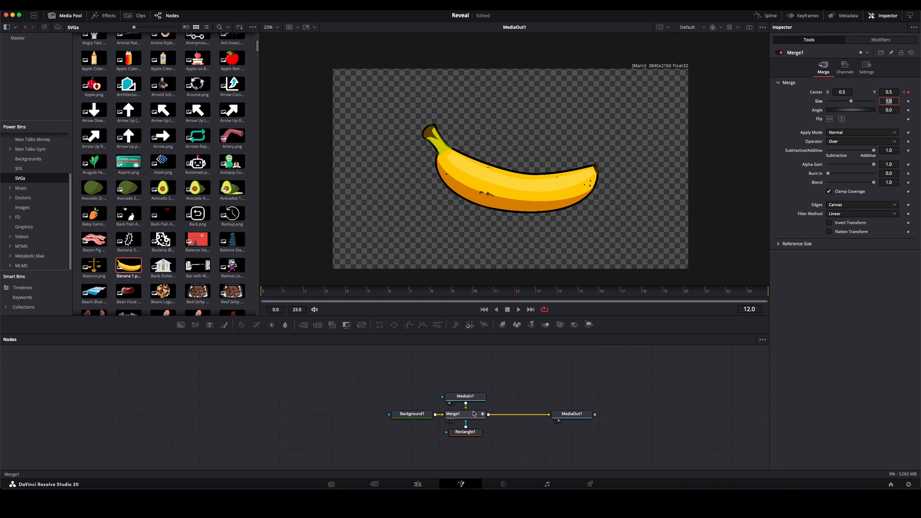
Step: Shift the whole banana node group toward the left side of the node graph with MediaOut1 beside Merge1, and return to frame 0
{"action": "left_click", "coordinate": [462, 413]}
{"action": "left_click_drag", "start_coordinate": [379, 380], "coordinate": [504, 455]}
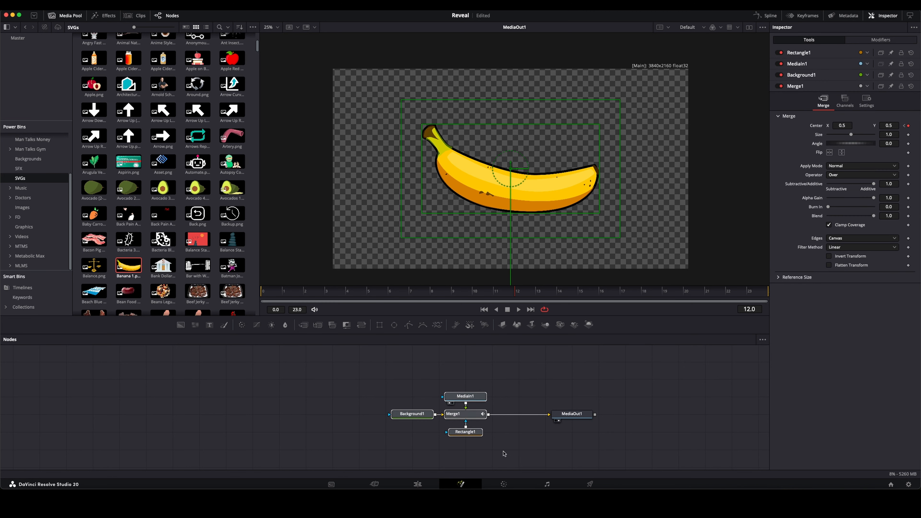
{"action": "left_click_drag", "start_coordinate": [466, 414], "coordinate": [306, 414]}
{"action": "left_click", "coordinate": [369, 408]}
{"action": "left_click_drag", "start_coordinate": [569, 413], "coordinate": [355, 414]}
{"action": "left_click", "coordinate": [278, 292]}
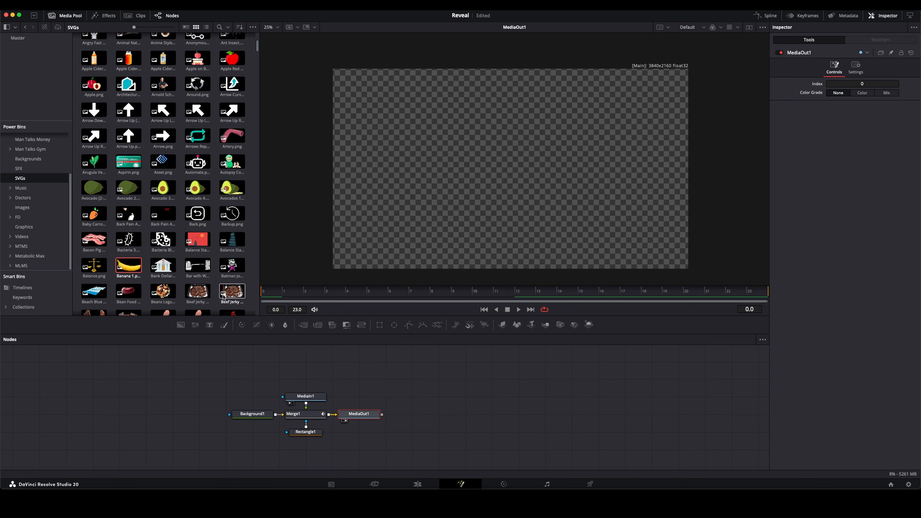
Step: Show Merge1's displacement curve in the Spline editor, smooth both of its keyframes, and play the animation
{"action": "key", "text": "space"}
{"action": "left_click", "coordinate": [298, 414]}
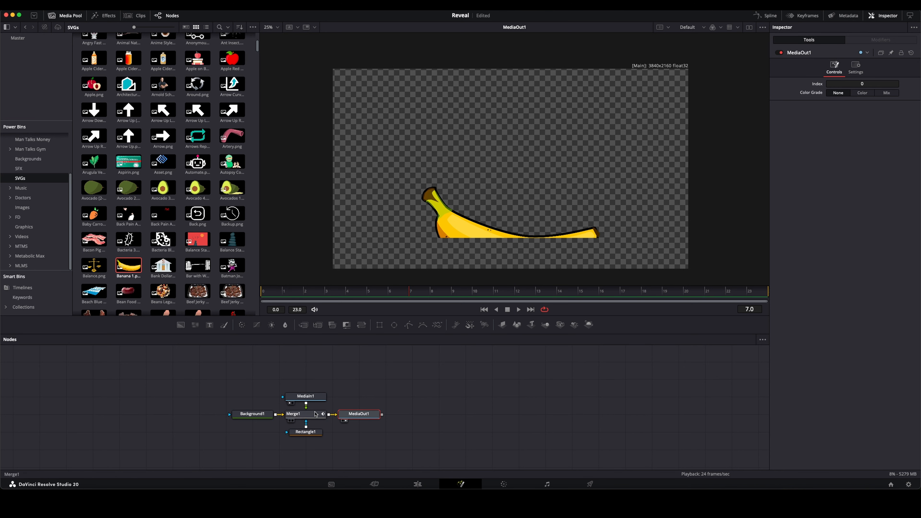
{"action": "left_click", "coordinate": [762, 17]}
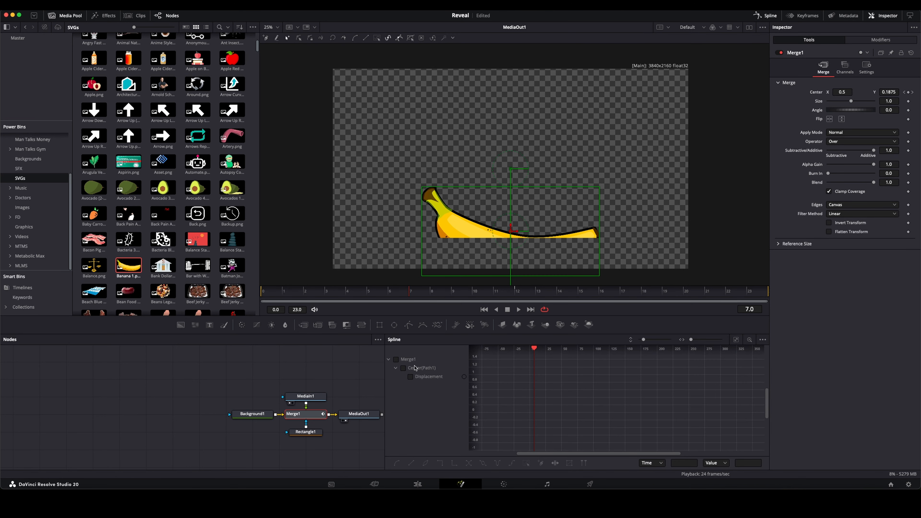
{"action": "left_click", "coordinate": [411, 377]}
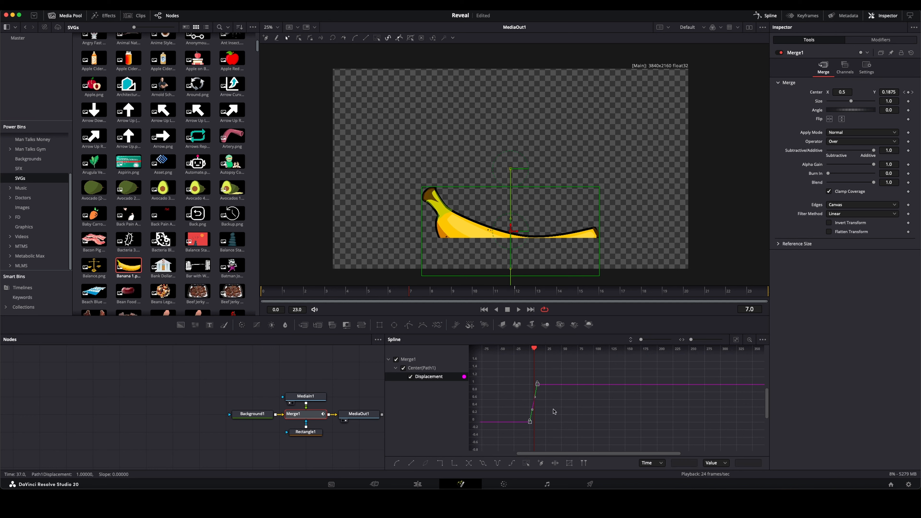
{"action": "left_click", "coordinate": [614, 436]}
{"action": "left_click_drag", "start_coordinate": [605, 443], "coordinate": [559, 444]}
{"action": "left_click", "coordinate": [564, 442]}
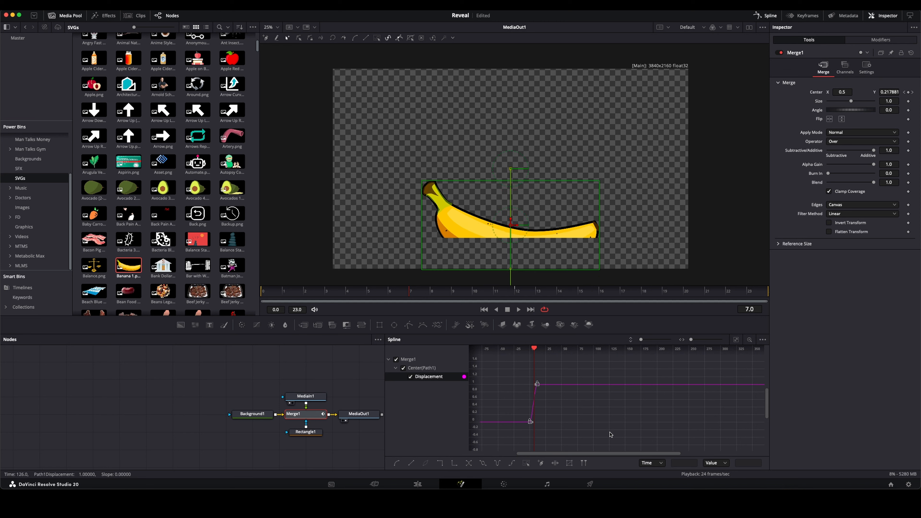
{"action": "key", "text": "space"}
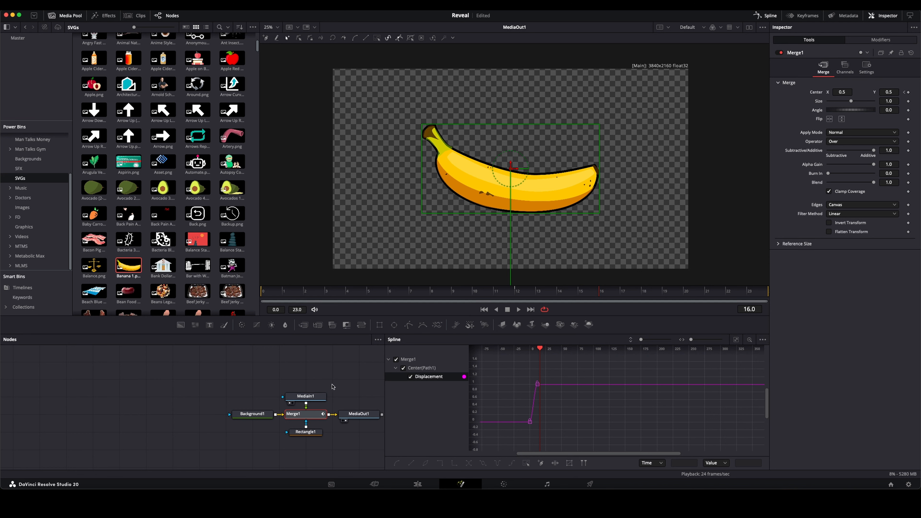
Step: Set Rectangle1's soft edge to 0.05 to feather the mask, and play the reveal from frame 0
{"action": "left_click", "coordinate": [305, 432]}
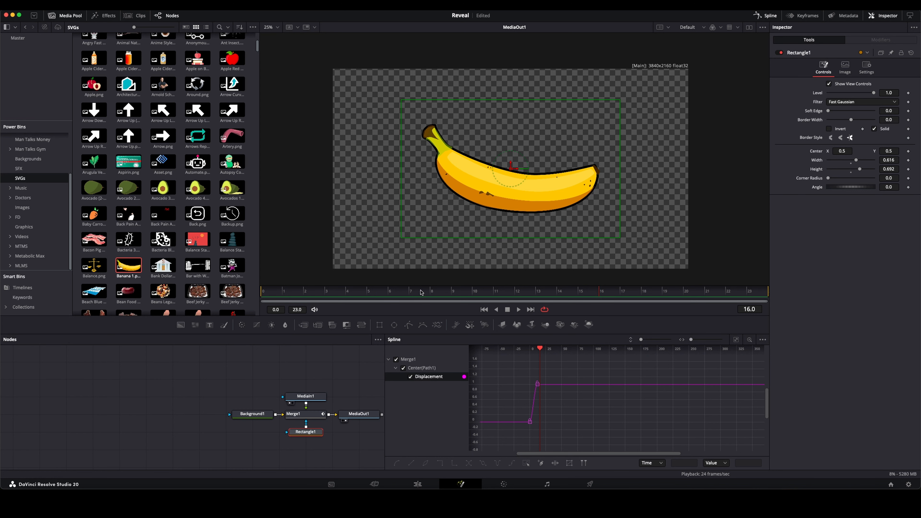
{"action": "mouse_move", "coordinate": [421, 293]}
{"action": "left_mouse_down"}
{"action": "mouse_move", "coordinate": [391, 293]}
{"action": "mouse_move", "coordinate": [411, 292]}
{"action": "left_mouse_up"}
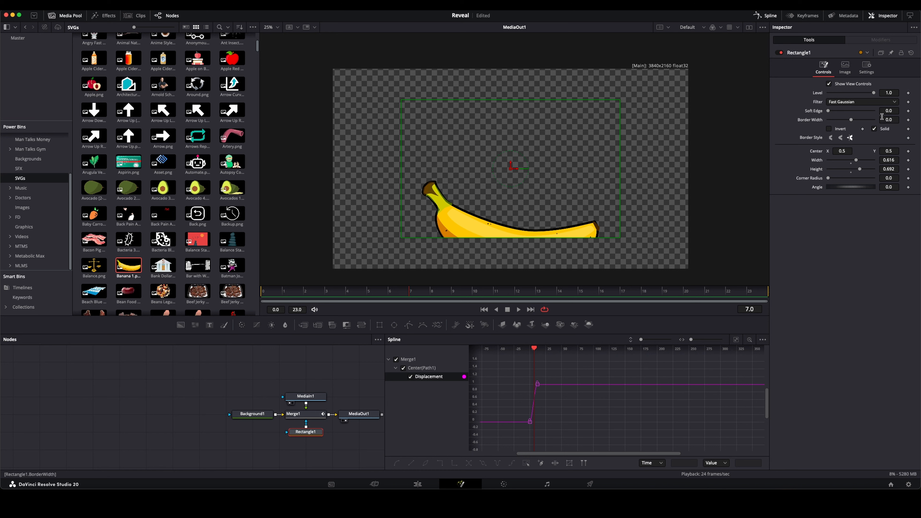
{"action": "left_click_drag", "start_coordinate": [889, 111], "coordinate": [900, 111]}
{"action": "key", "text": "Tab"}
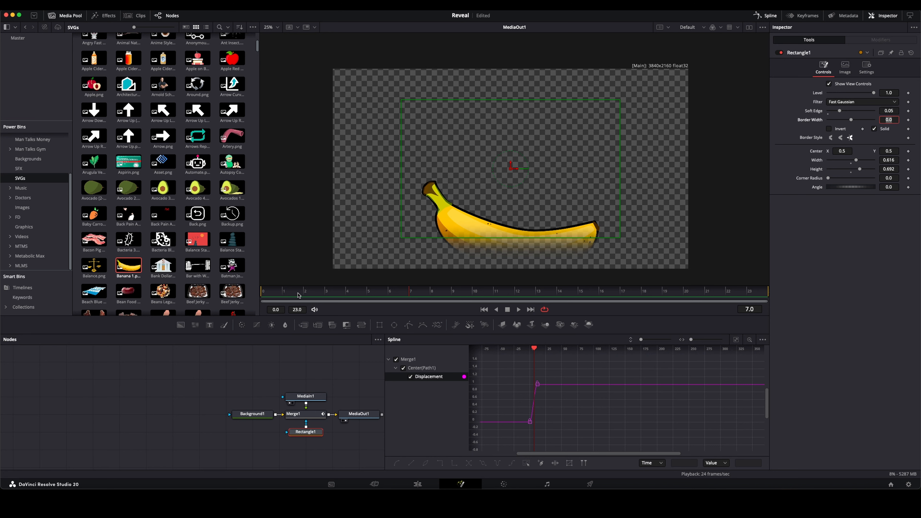
{"action": "left_click_drag", "start_coordinate": [298, 295], "coordinate": [183, 301]}
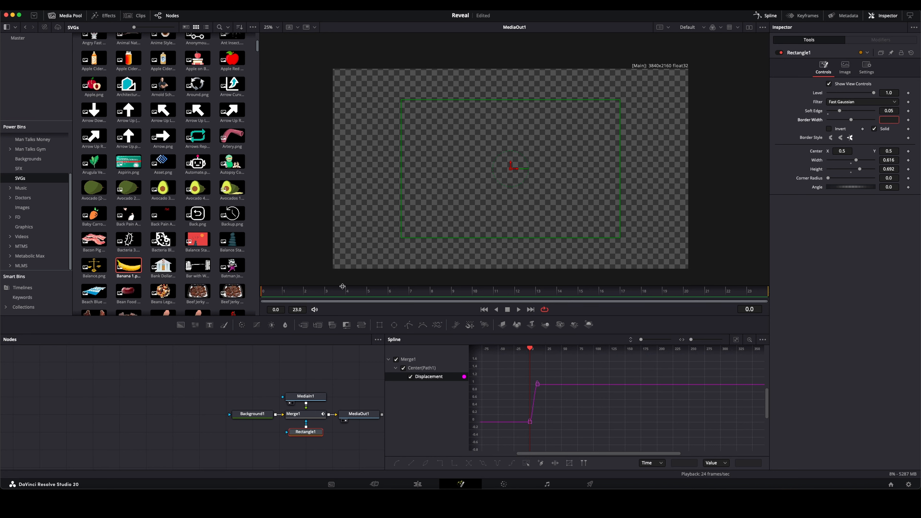
{"action": "left_click", "coordinate": [282, 349]}
{"action": "left_click", "coordinate": [519, 310]}
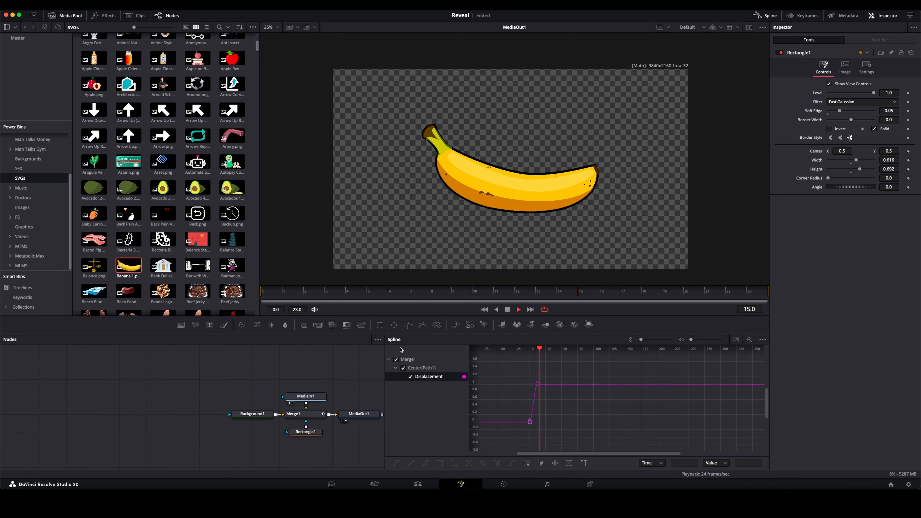
{"action": "key", "text": "space"}
Step: Keyframe Merge1's current center at frame 19, and at frame 23 raise its Y value to 1.231 so the banana exits upward
{"action": "left_click_drag", "start_coordinate": [594, 296], "coordinate": [675, 304]}
{"action": "left_click", "coordinate": [307, 414]}
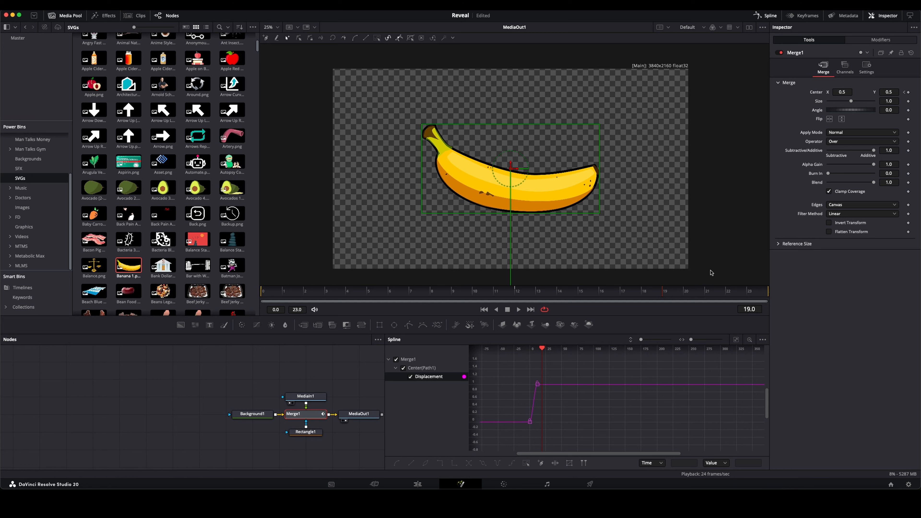
{"action": "left_click", "coordinate": [909, 93]}
{"action": "left_click_drag", "start_coordinate": [684, 289], "coordinate": [791, 278]}
{"action": "left_click_drag", "start_coordinate": [889, 92], "coordinate": [920, 92]}
Step: Smooth the exit keyframes at frames 19 and 23 on Merge1's displacement curve
{"action": "scroll", "coordinate": [553, 419], "scroll_direction": "up", "scroll_amount": 8}
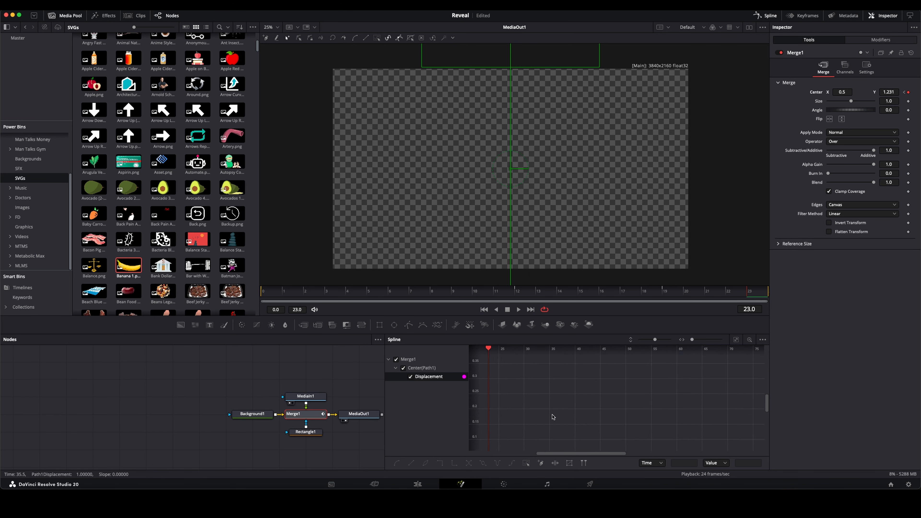
{"action": "scroll", "coordinate": [552, 418], "scroll_direction": "down", "scroll_amount": 4}
{"action": "left_click_drag", "start_coordinate": [544, 438], "coordinate": [510, 351]}
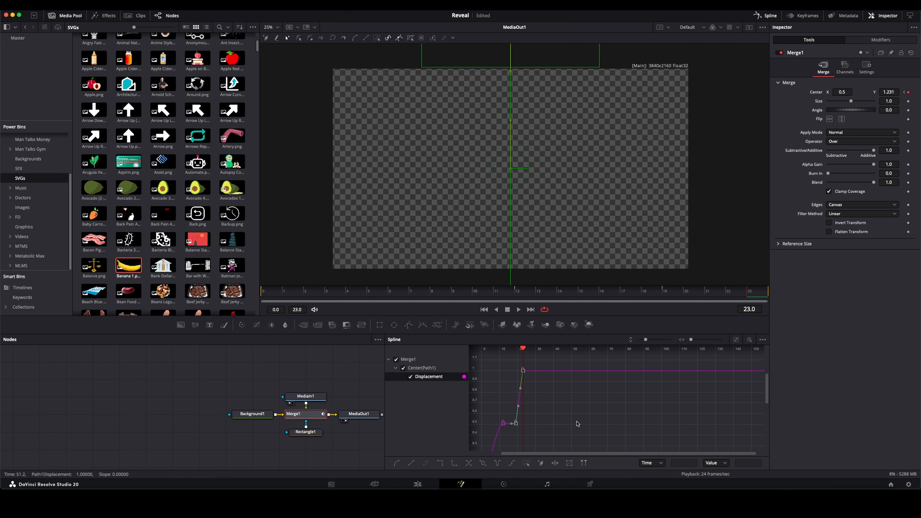
{"action": "left_click", "coordinate": [562, 395]}
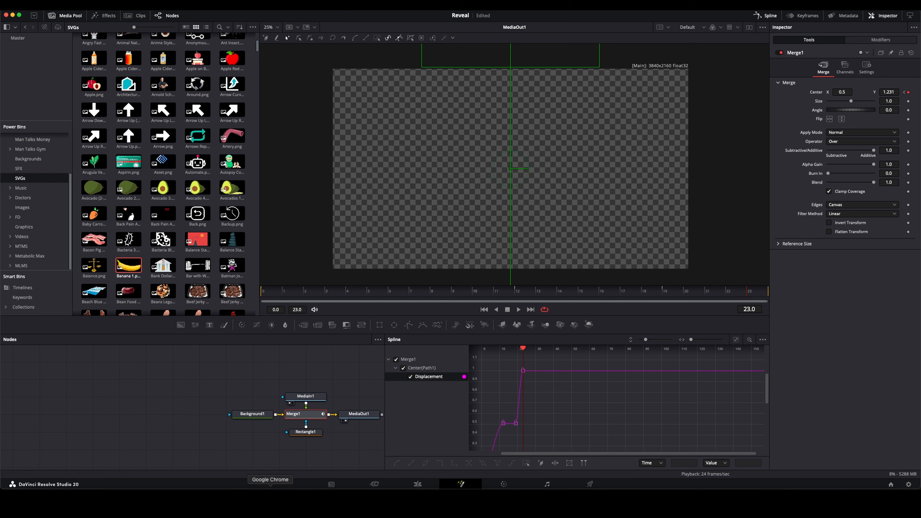
Step: Switch to the Edit page and play the Fusion composition from the start of the timeline
{"action": "left_click", "coordinate": [409, 482]}
{"action": "key", "text": "Home"}
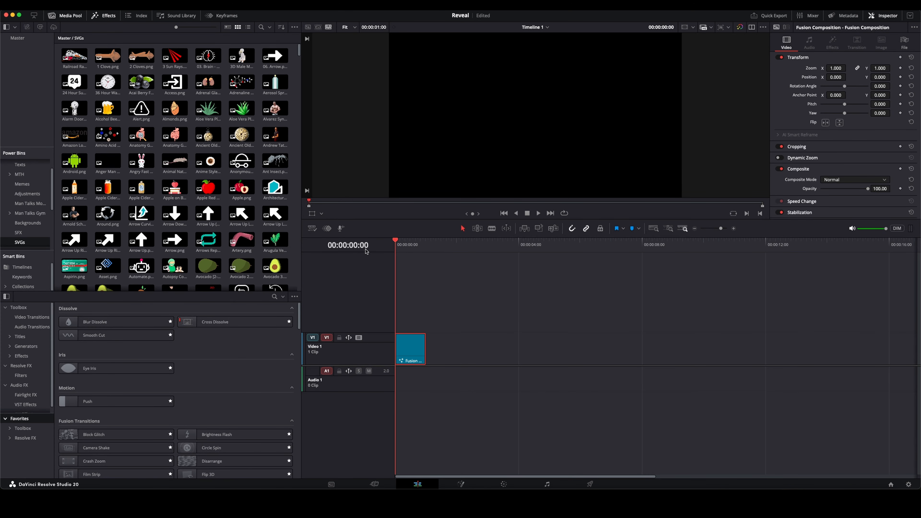
{"action": "key", "text": "space"}
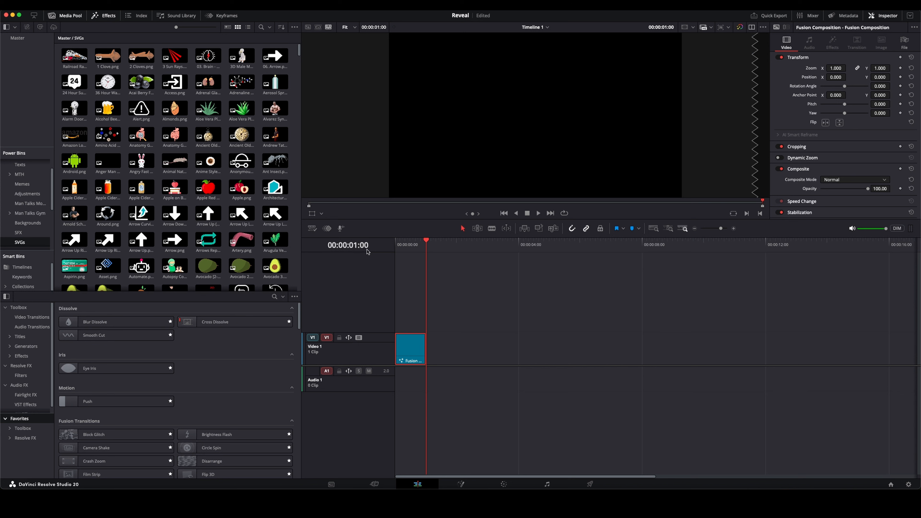